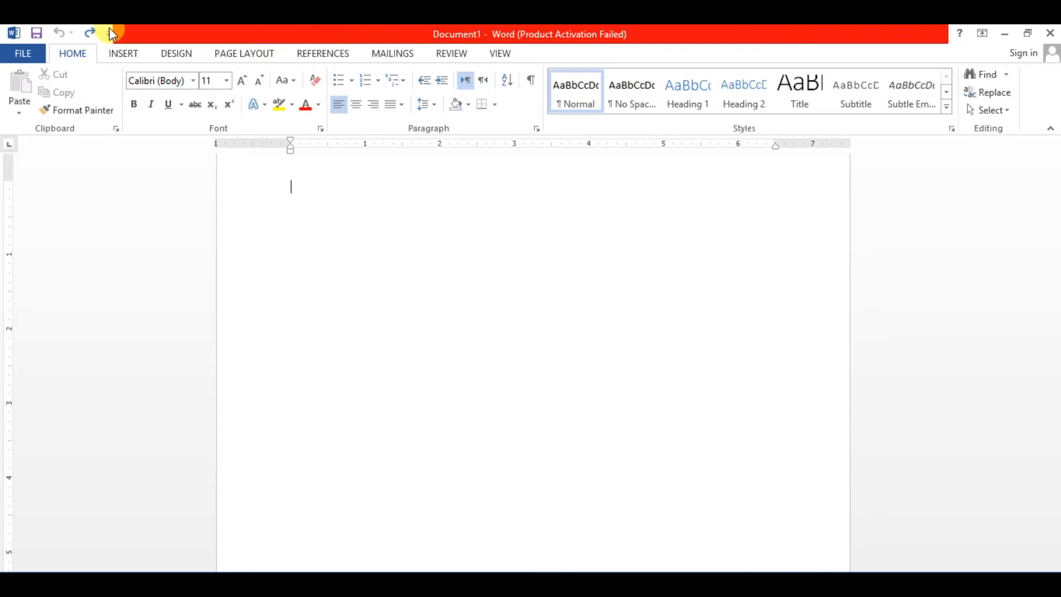
{"action": "double_click", "coordinate": [137, 39]}
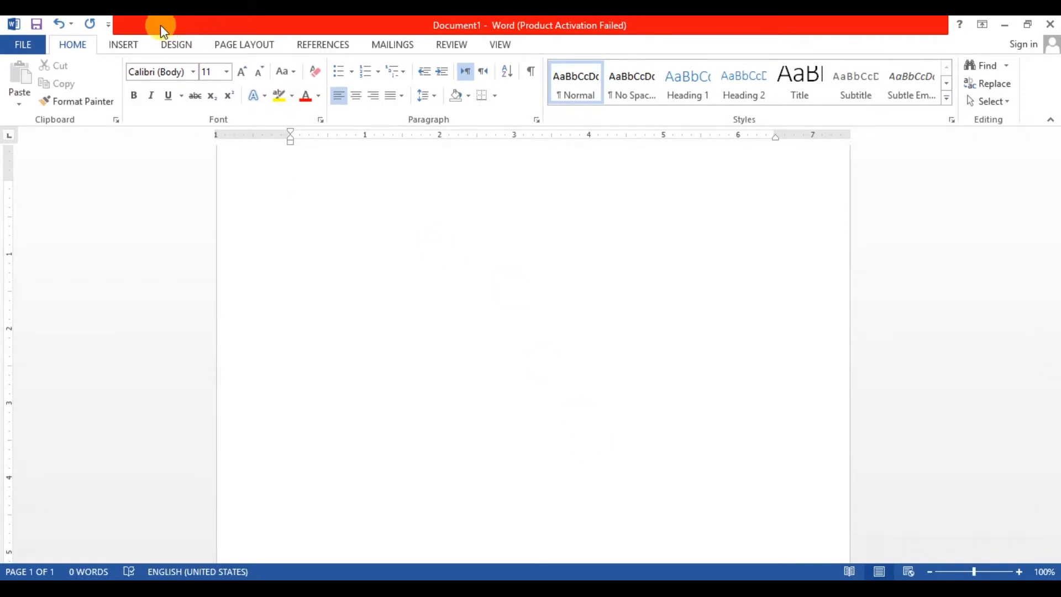
{"action": "left_click", "coordinate": [109, 29]}
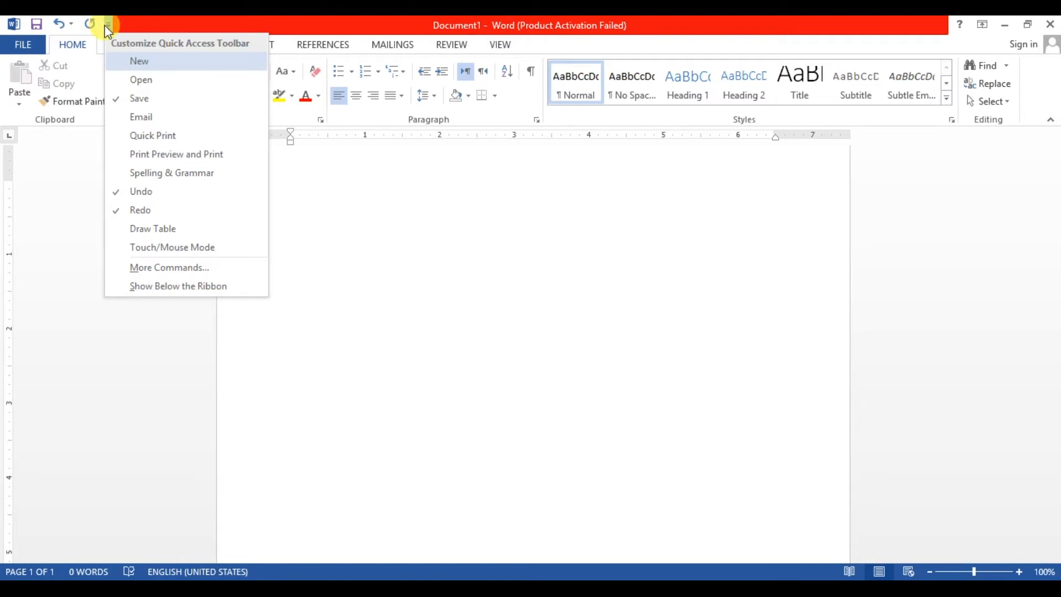
{"action": "left_click", "coordinate": [137, 18]}
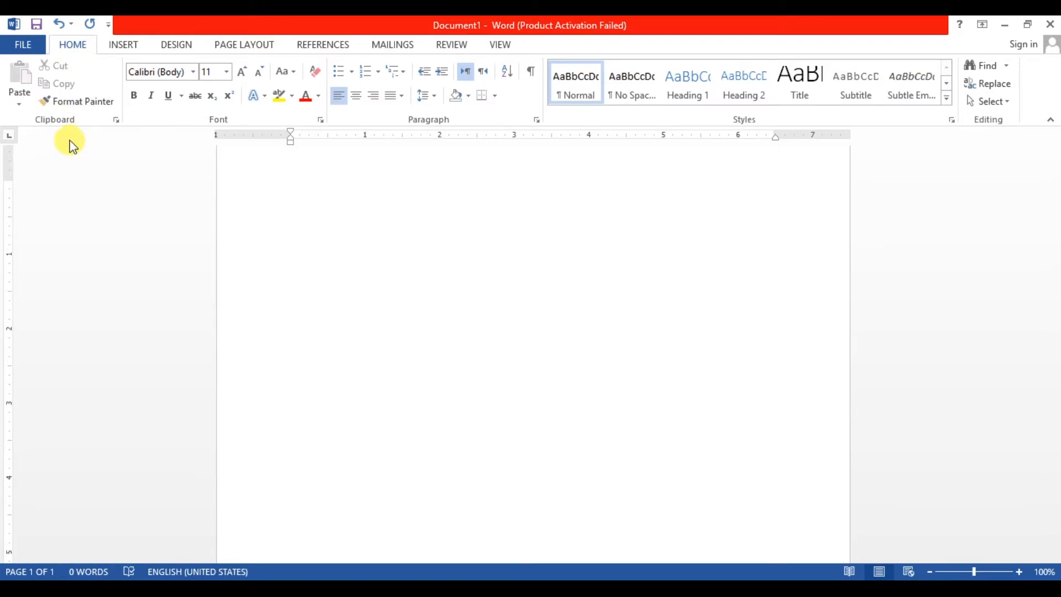
Step: Move the Quick Access Toolbar below the ribbon and return it above the ribbon
{"action": "left_click", "coordinate": [109, 25]}
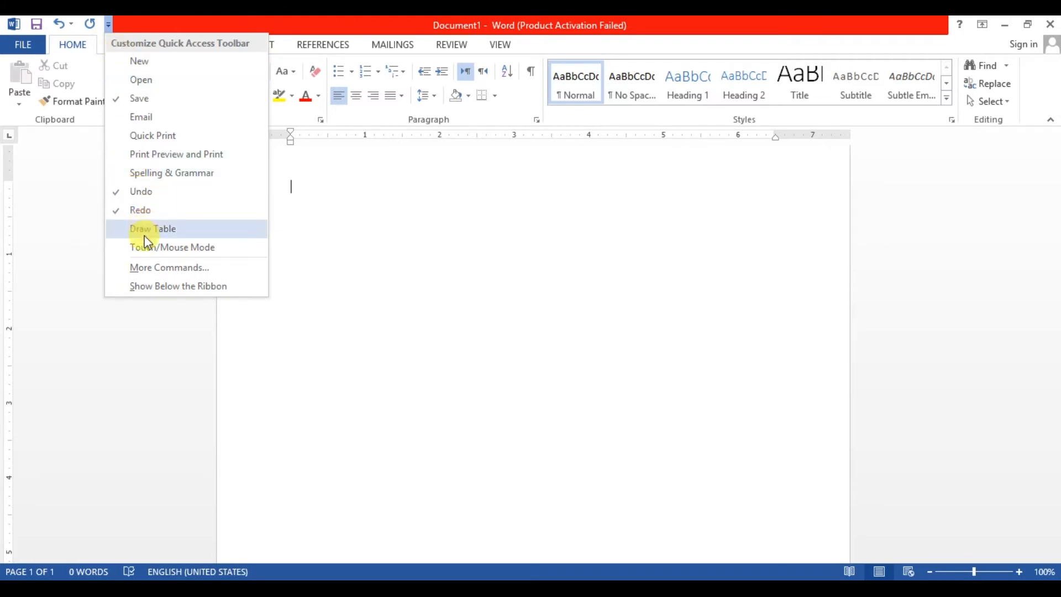
{"action": "left_click", "coordinate": [151, 287]}
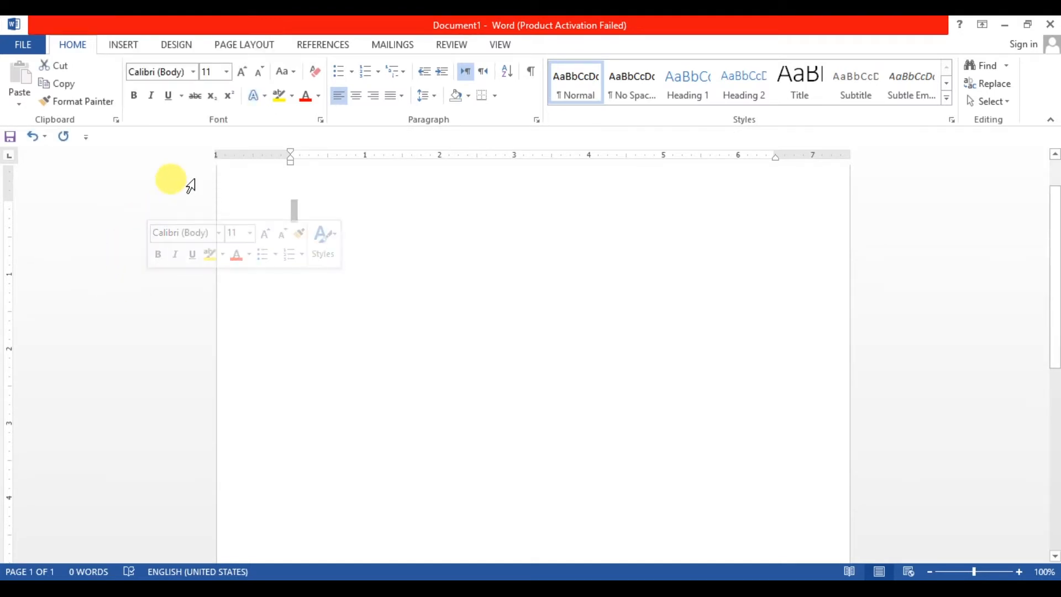
{"action": "left_click", "coordinate": [88, 137]}
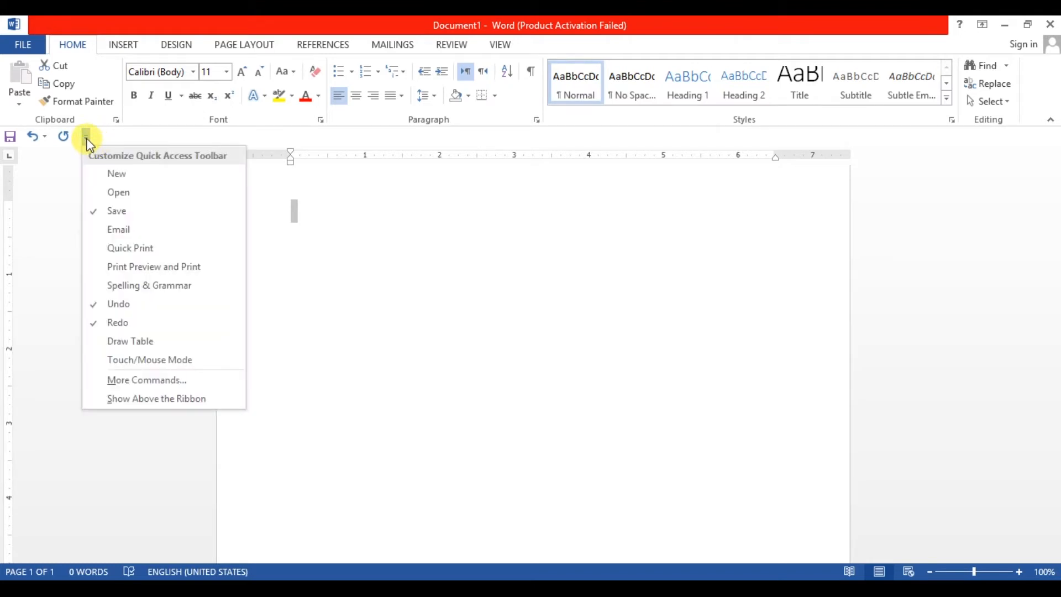
{"action": "left_click", "coordinate": [147, 399]}
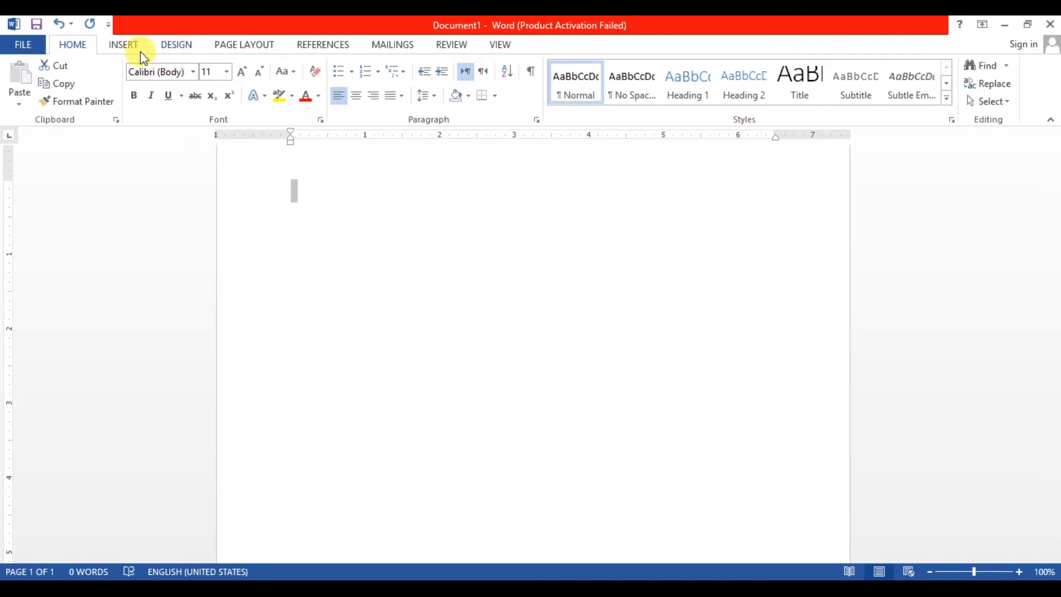
Step: Examine the command groups of the Home, Insert, Design, Page Layout, References, Mailings, Review and View ribbons
{"action": "left_click", "coordinate": [113, 46]}
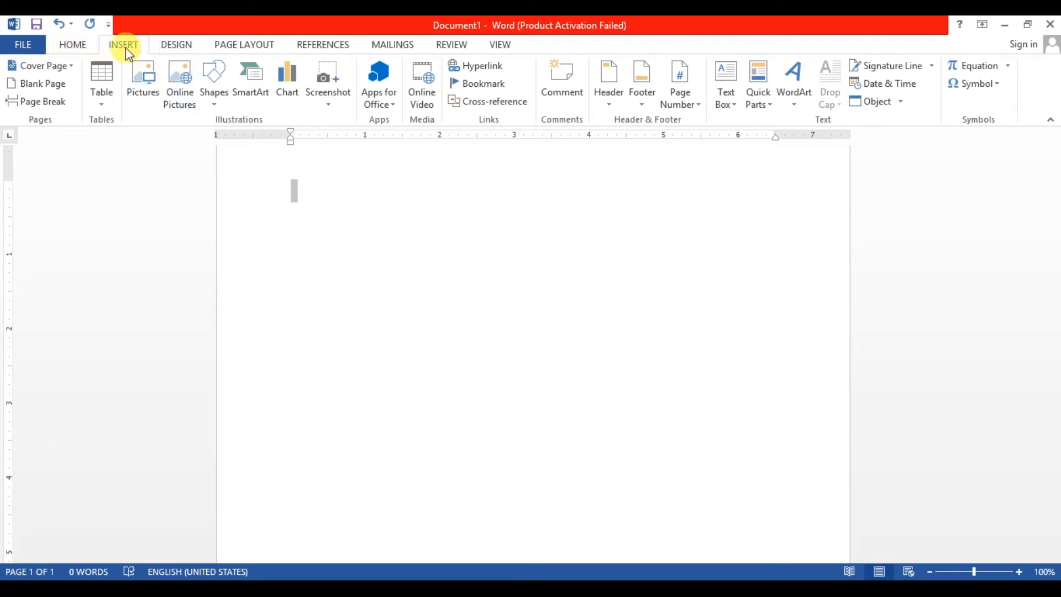
{"action": "left_click", "coordinate": [72, 49]}
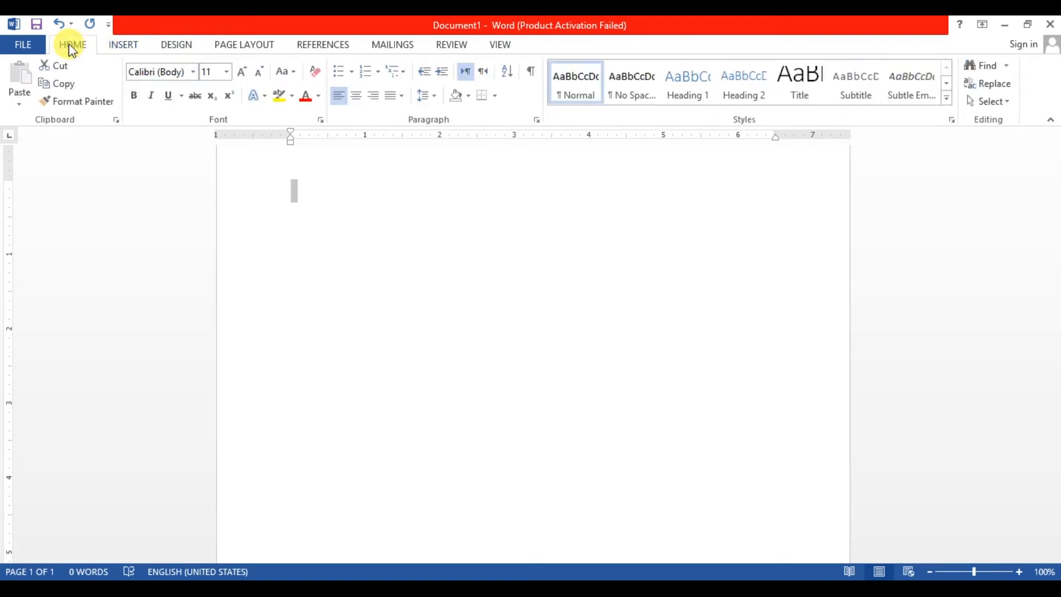
{"action": "left_click", "coordinate": [128, 47]}
{"action": "left_click", "coordinate": [160, 47]}
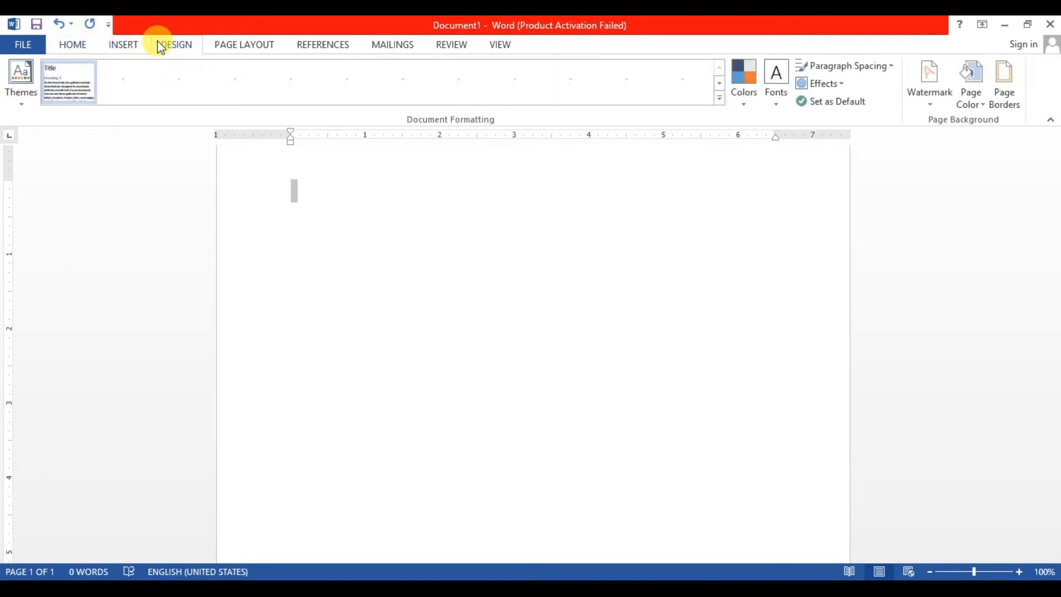
{"action": "left_click", "coordinate": [218, 45]}
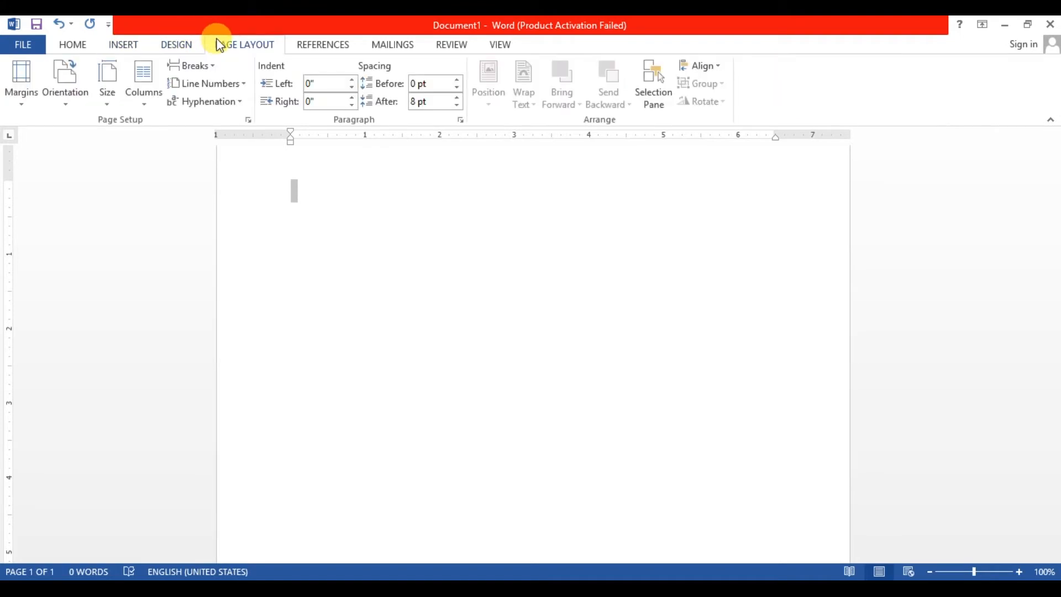
{"action": "left_click", "coordinate": [323, 48]}
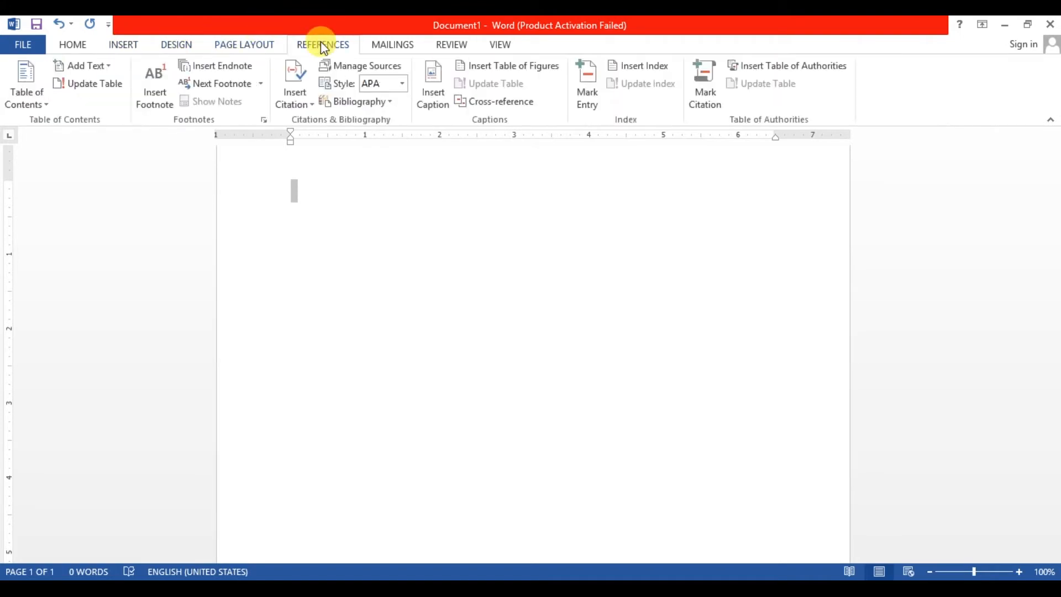
{"action": "left_click", "coordinate": [390, 47]}
{"action": "left_click", "coordinate": [451, 44]}
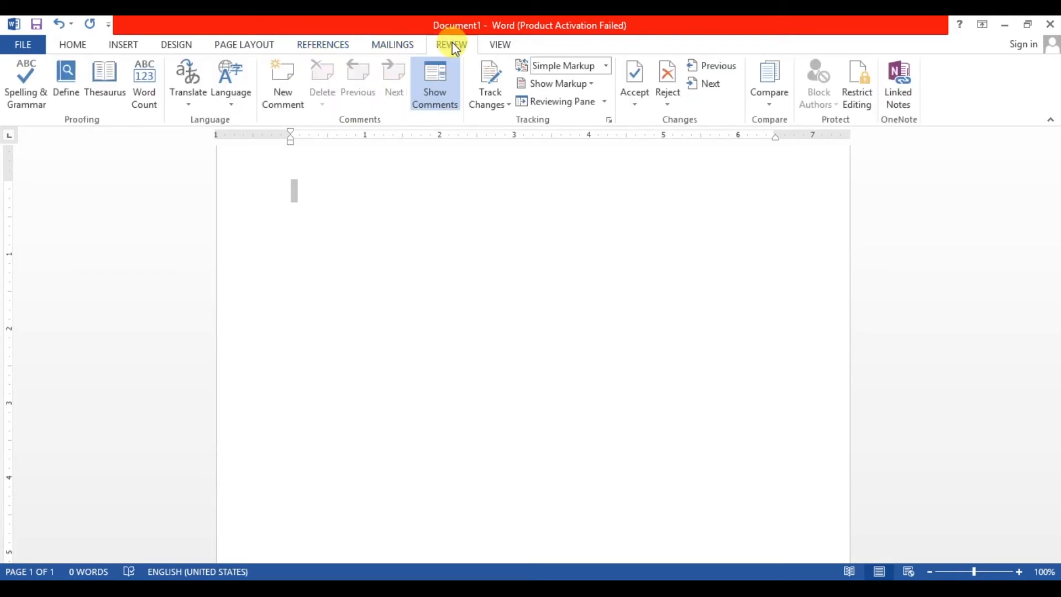
{"action": "left_click", "coordinate": [500, 44]}
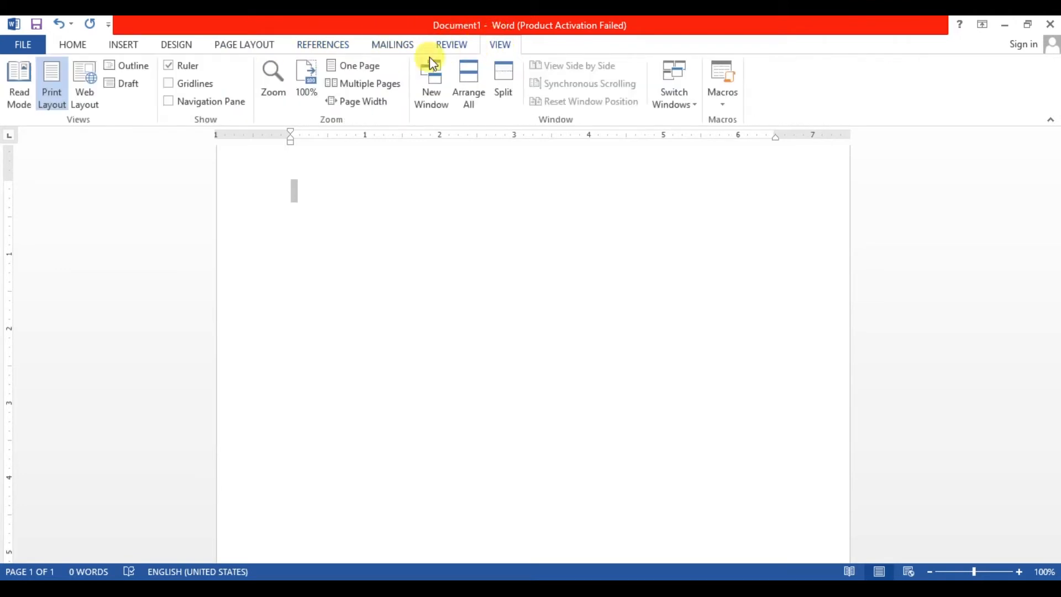
Step: Return to the Home commands, collapse the ribbon and expand it again
{"action": "left_click", "coordinate": [65, 49]}
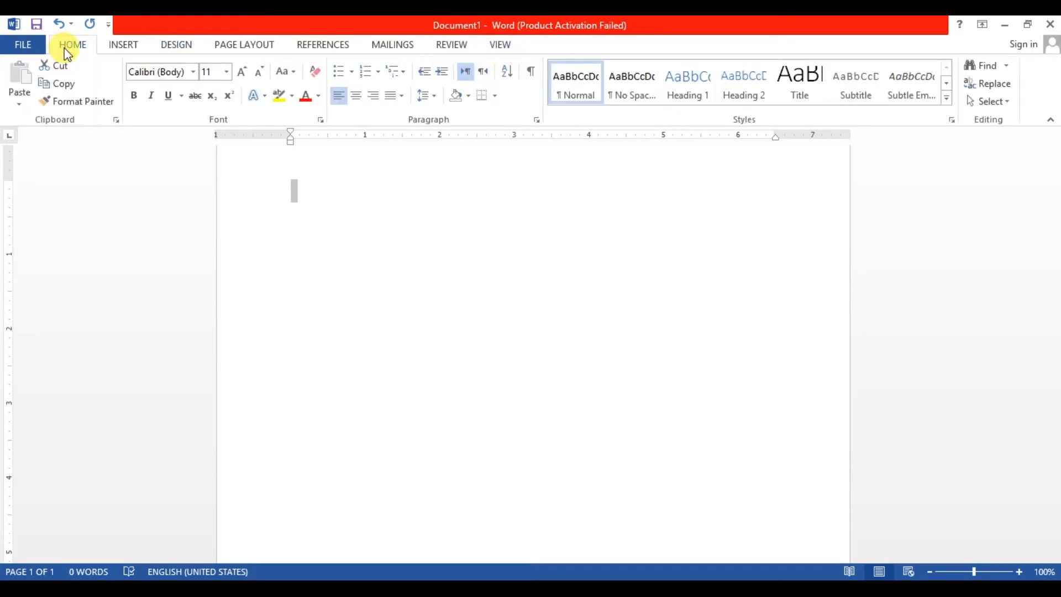
{"action": "double_click", "coordinate": [68, 52]}
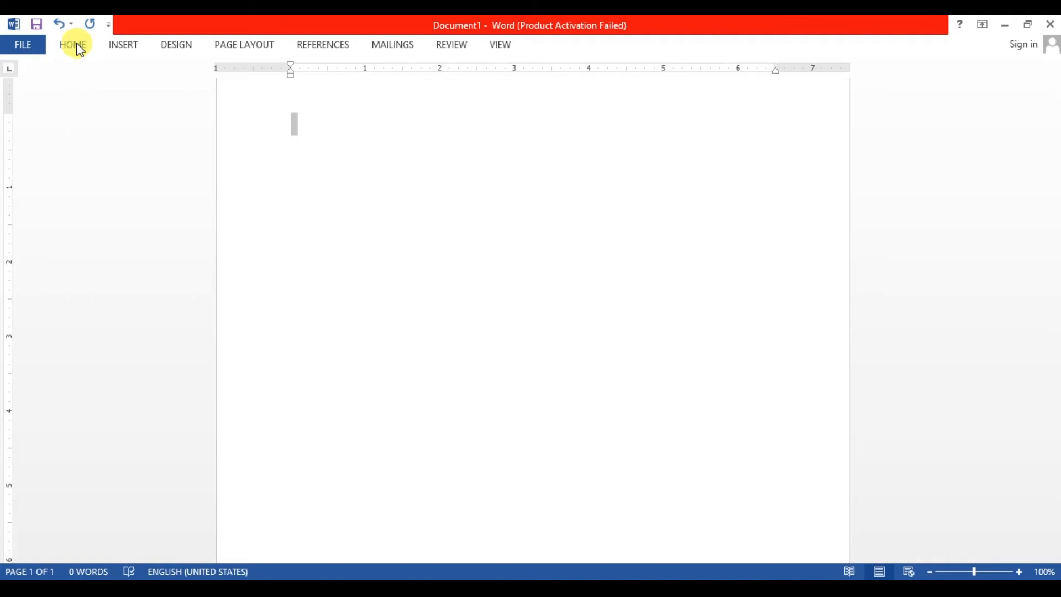
{"action": "left_click", "coordinate": [74, 45]}
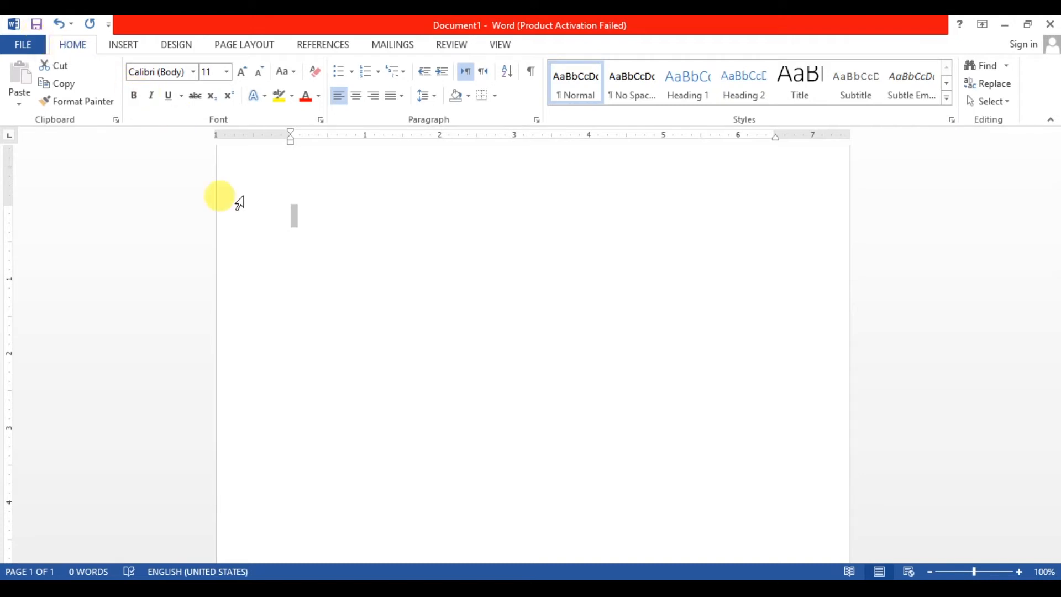
Step: Generate sample paragraphs in the blank document with the =rand() formula
{"action": "left_click", "coordinate": [318, 217]}
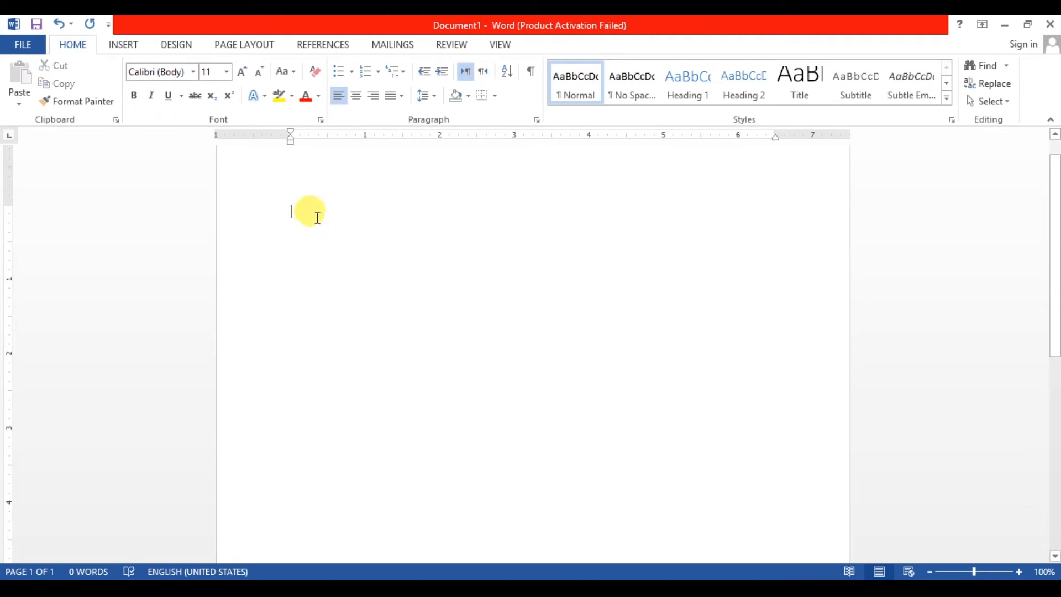
{"action": "type", "text": "=r"}
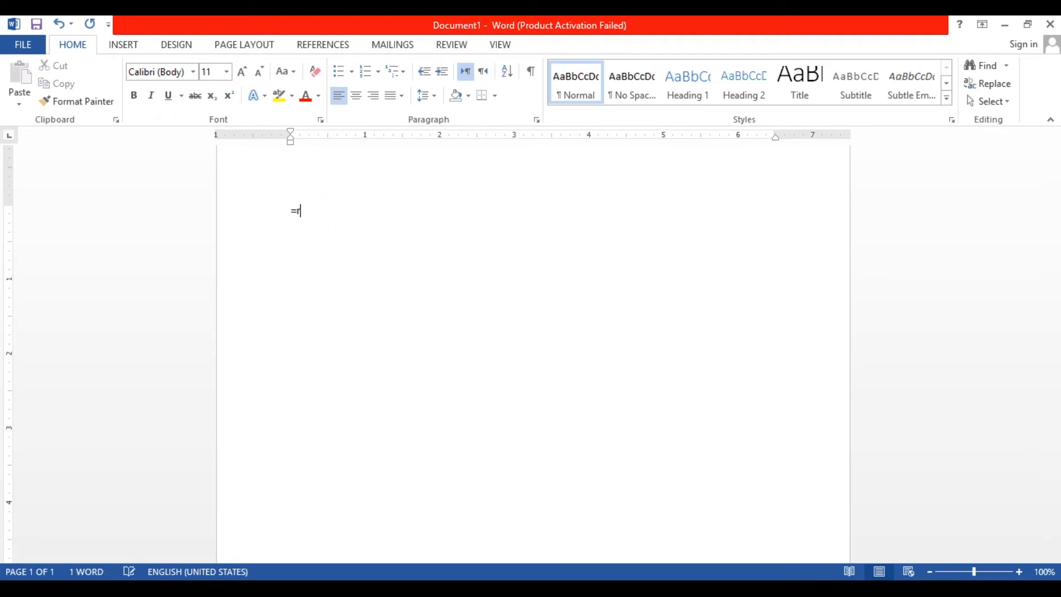
{"action": "type", "text": "and()"}
{"action": "key", "text": "Return"}
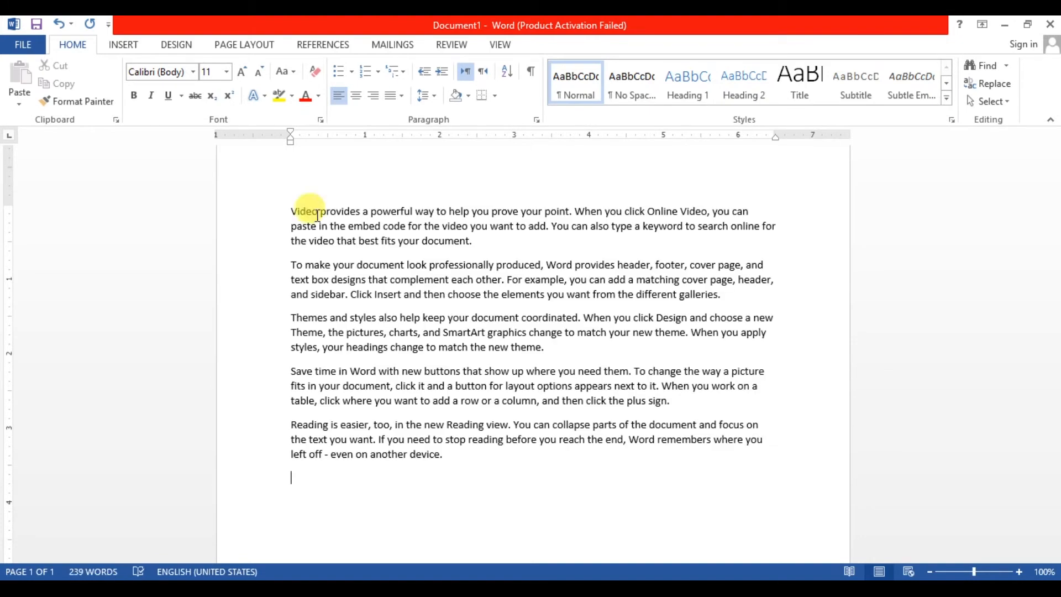
Step: Open the Save As options for the document and return without saving
{"action": "left_click", "coordinate": [38, 25]}
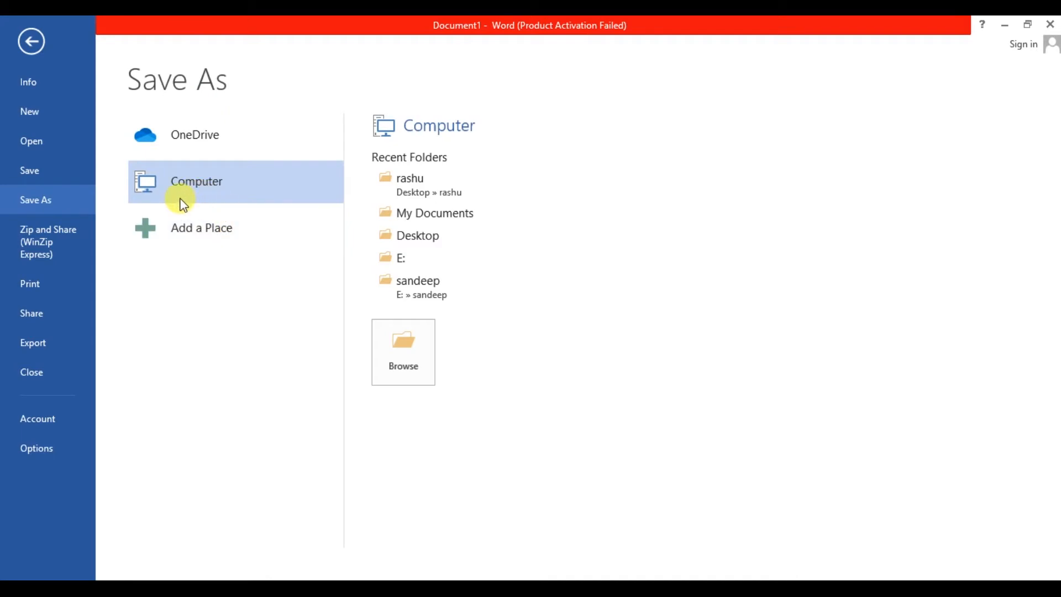
{"action": "left_click", "coordinate": [25, 56]}
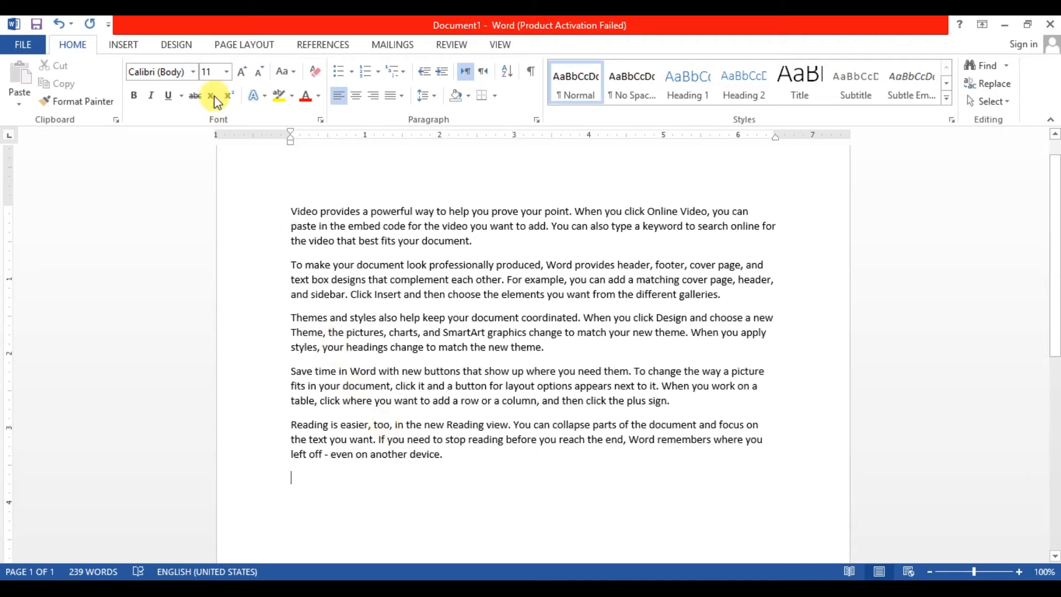
Step: Undo and redo the sample text generation repeatedly, finishing with the paragraphs restored and a blank line added at the end
{"action": "left_click", "coordinate": [57, 24]}
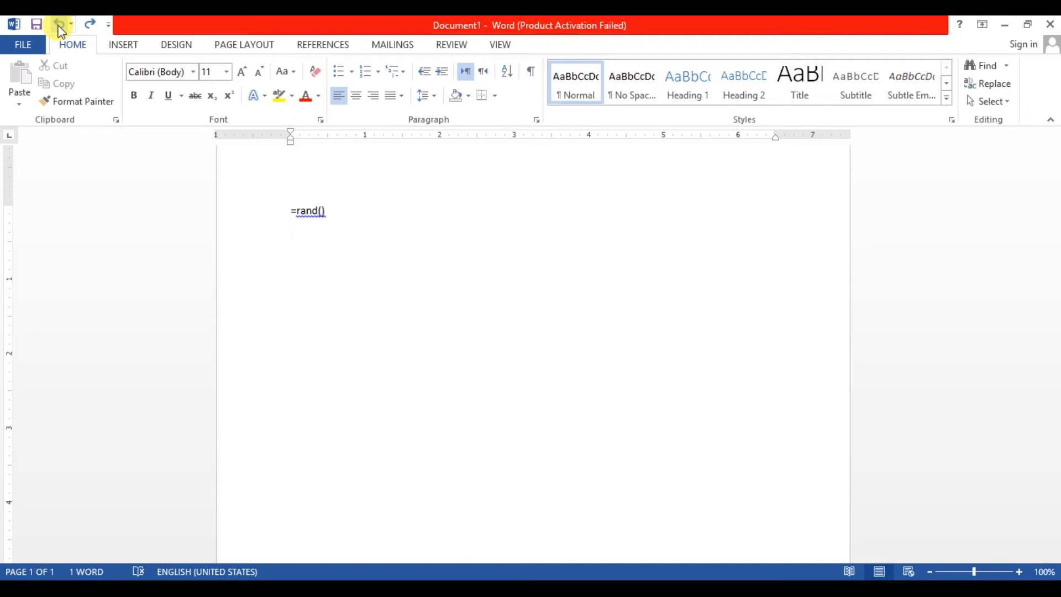
{"action": "key", "text": "ctrl+y"}
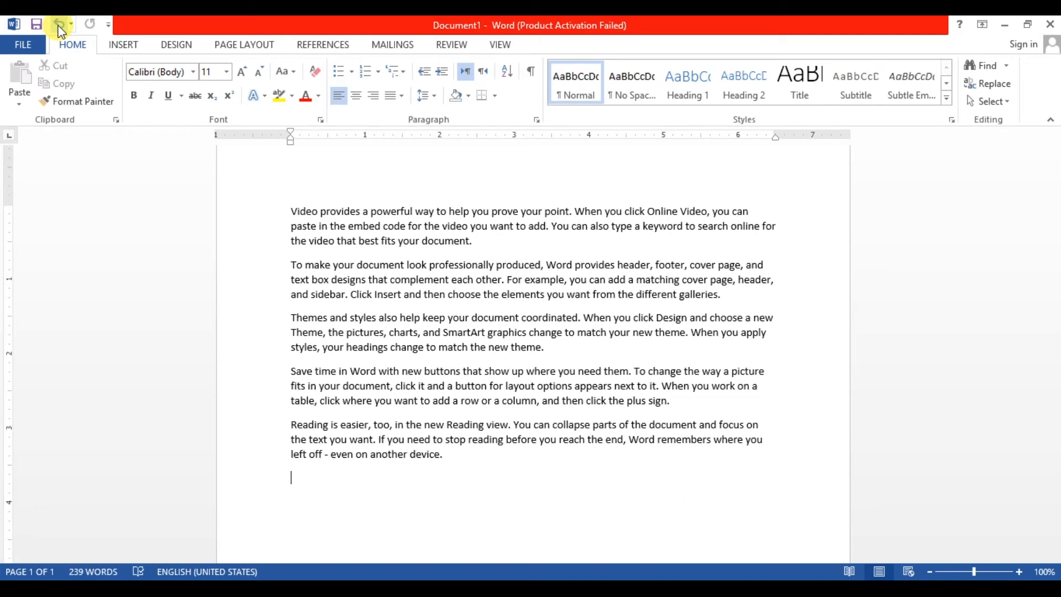
{"action": "left_click", "coordinate": [60, 25]}
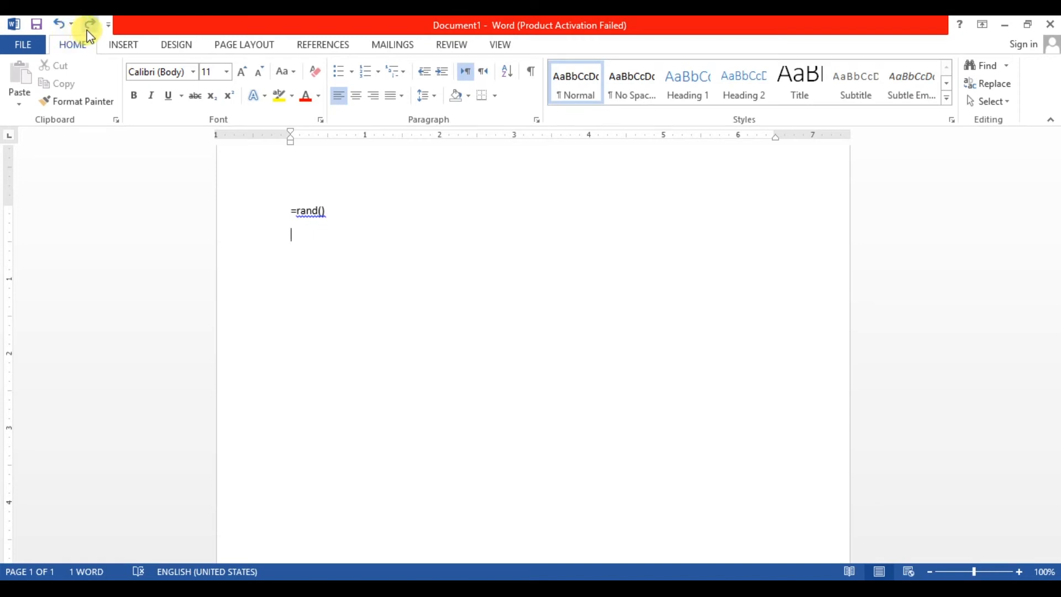
{"action": "left_click", "coordinate": [90, 25]}
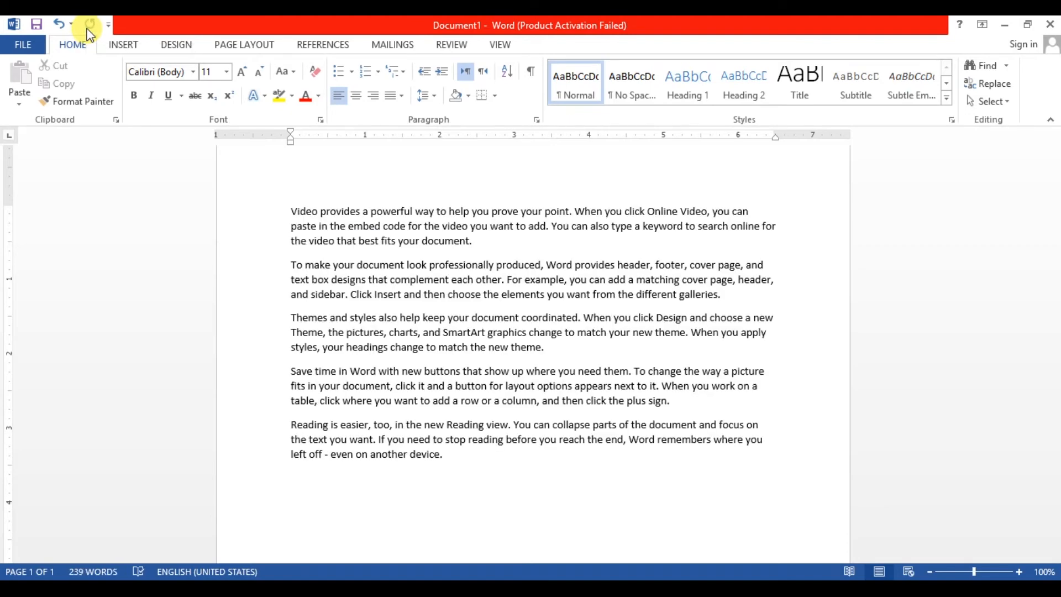
{"action": "left_click", "coordinate": [64, 27]}
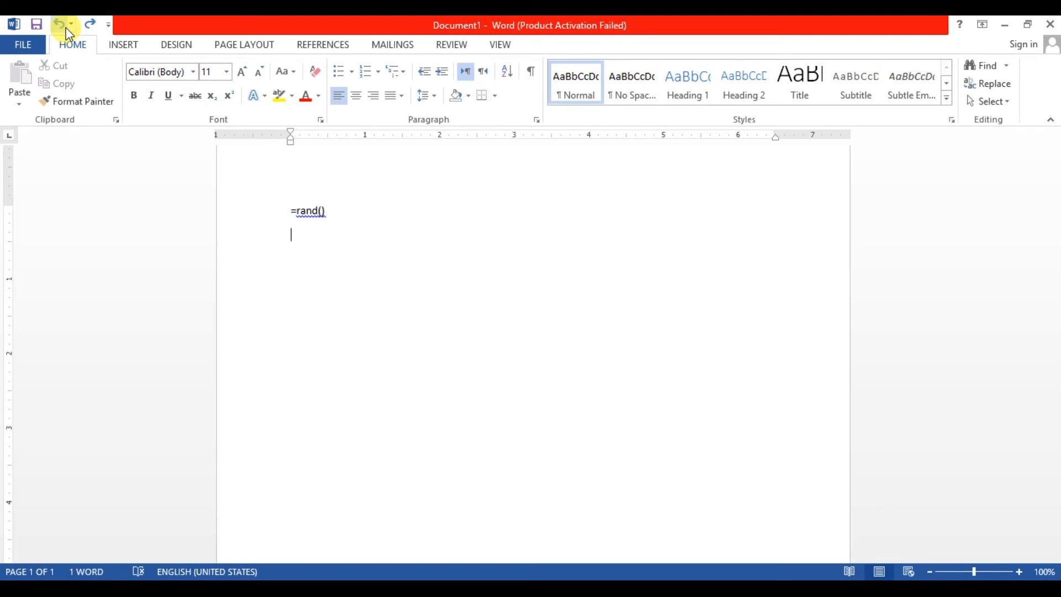
{"action": "left_click", "coordinate": [86, 26]}
{"action": "left_click", "coordinate": [74, 28]}
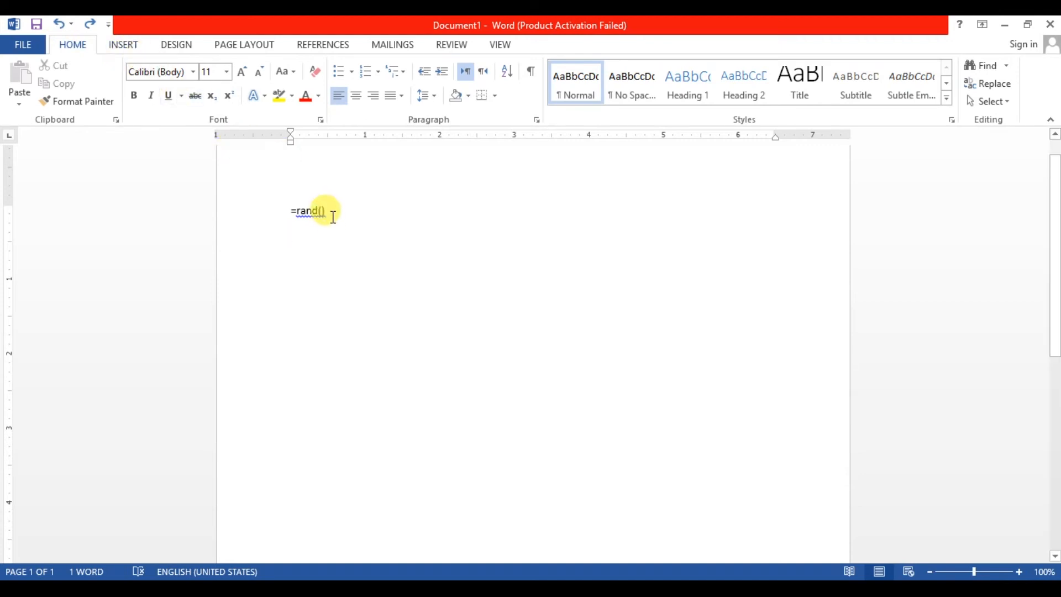
{"action": "key", "text": "Return"}
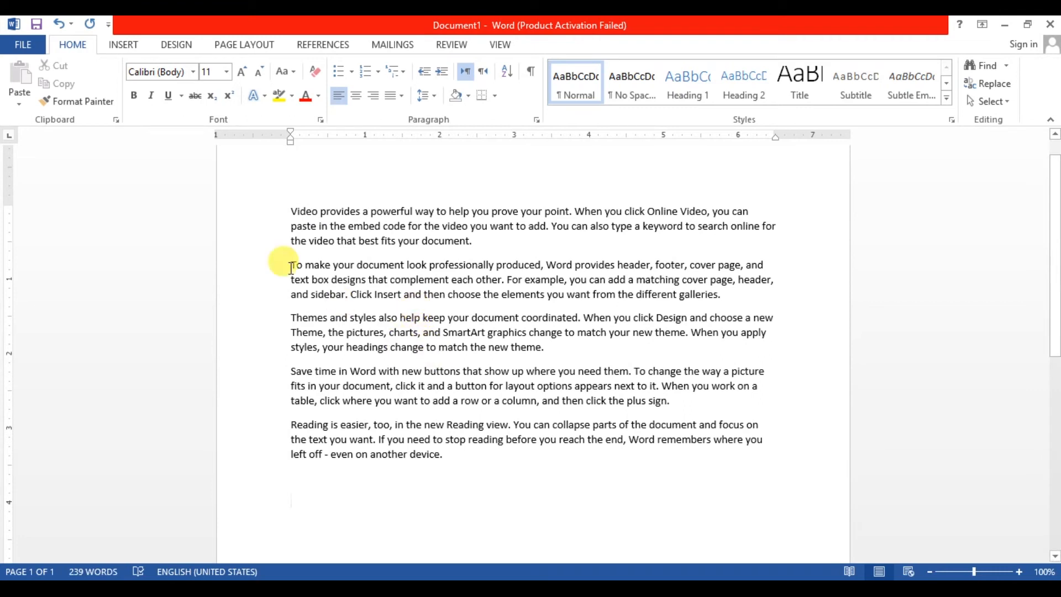
Step: Undo the added blank line and the generated text, and bring back the =rand() sample paragraphs
{"action": "left_click", "coordinate": [64, 26]}
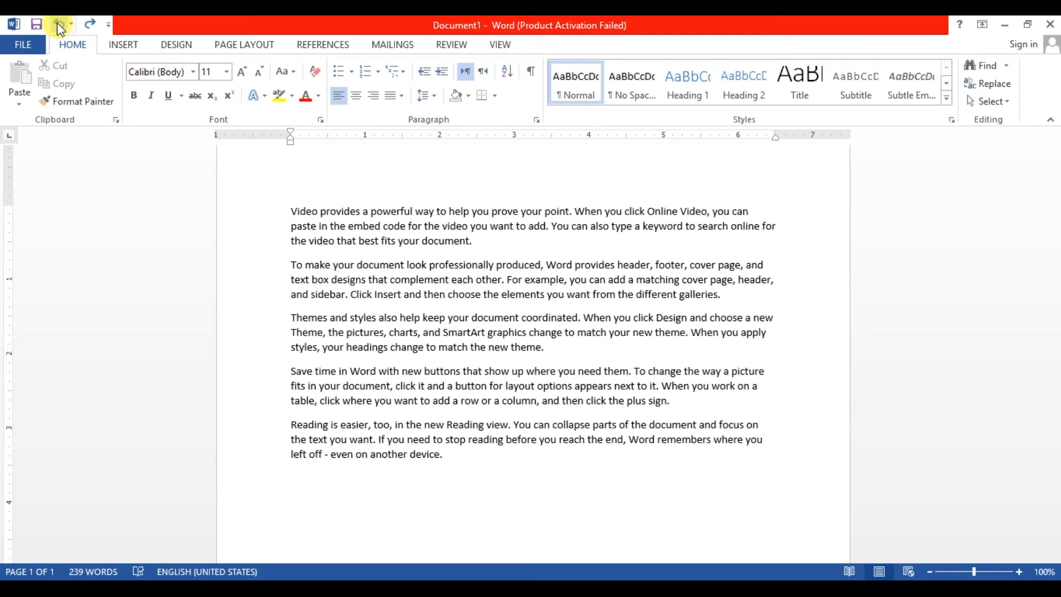
{"action": "left_click", "coordinate": [60, 27]}
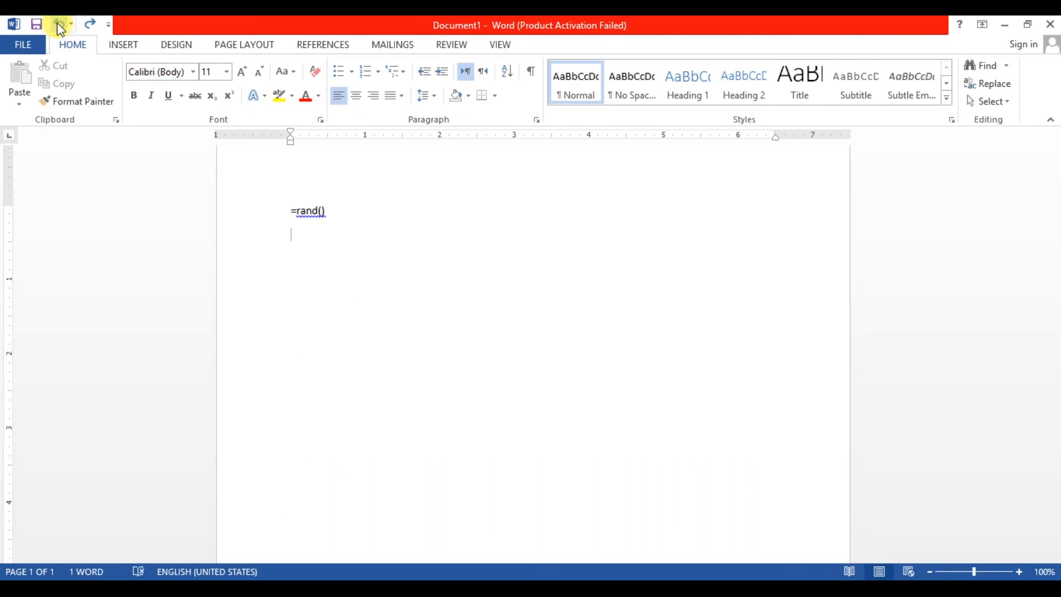
{"action": "left_click", "coordinate": [58, 26]}
{"action": "type", "text": "=rand()"}
{"action": "key", "text": "Return"}
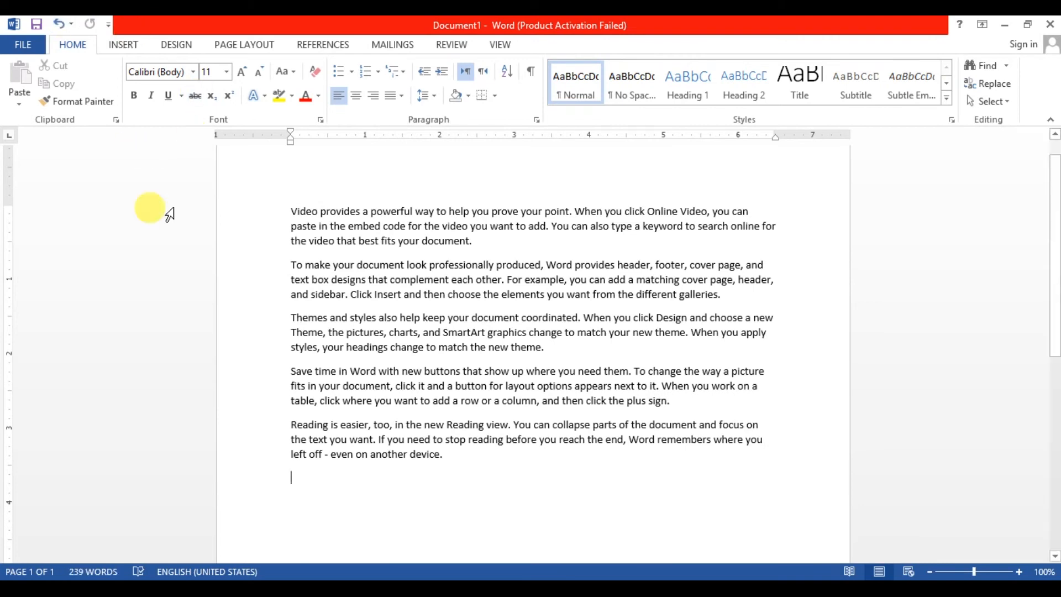
Step: Delete all the sample paragraphs and undo the deletion
{"action": "left_click_drag", "start_coordinate": [449, 458], "coordinate": [271, 216]}
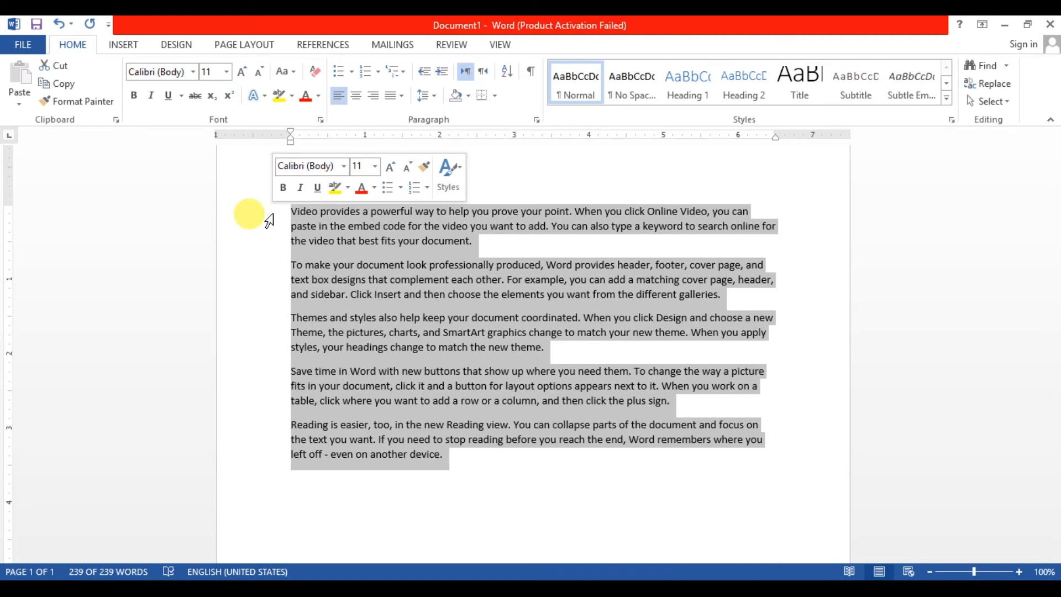
{"action": "key", "text": "Delete"}
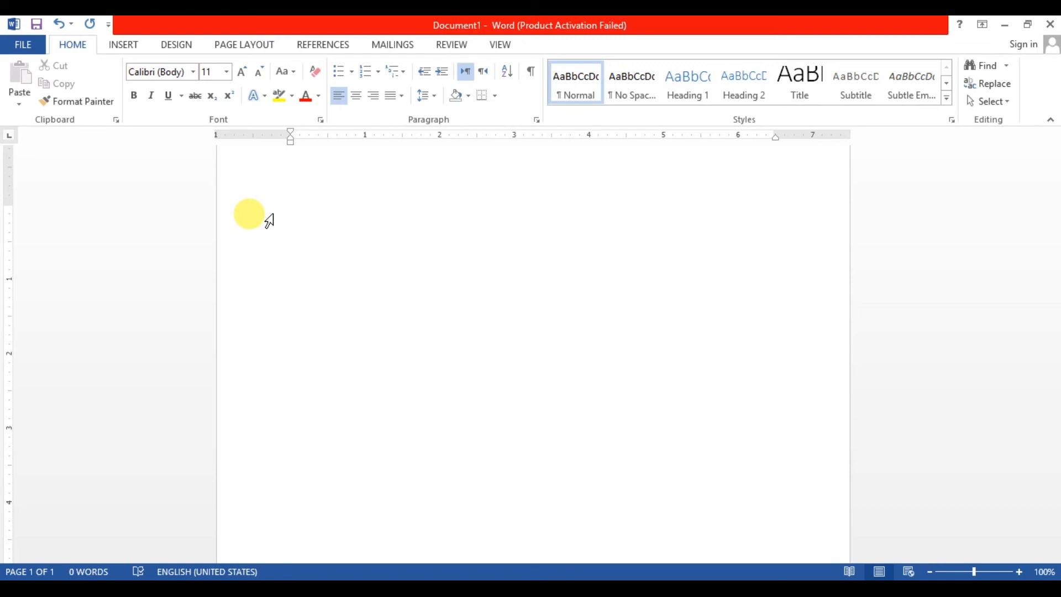
{"action": "left_click", "coordinate": [59, 24]}
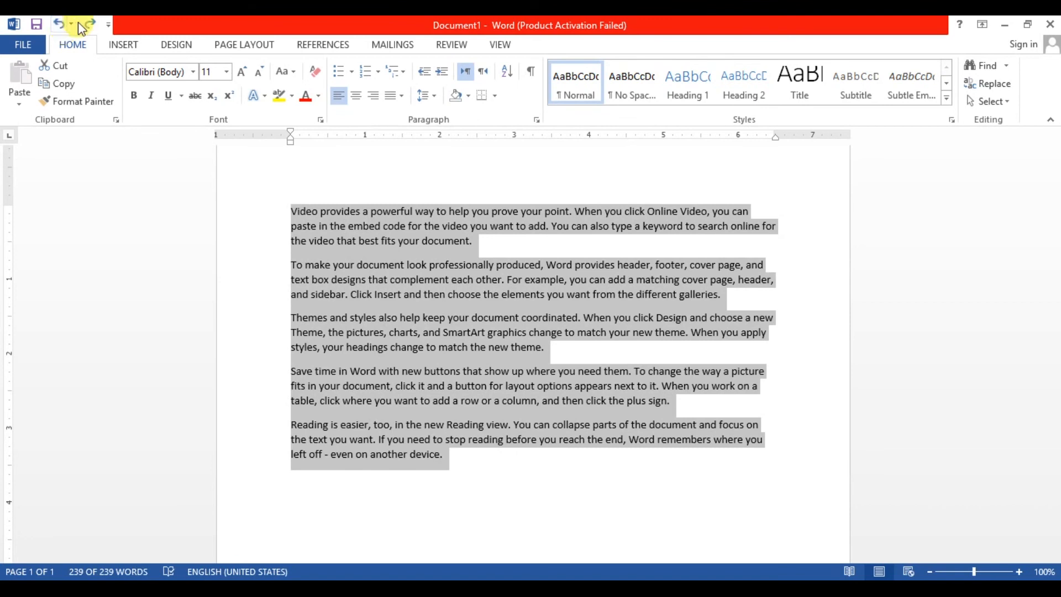
Step: Redo the deletion of all the sample paragraphs
{"action": "left_click", "coordinate": [87, 25]}
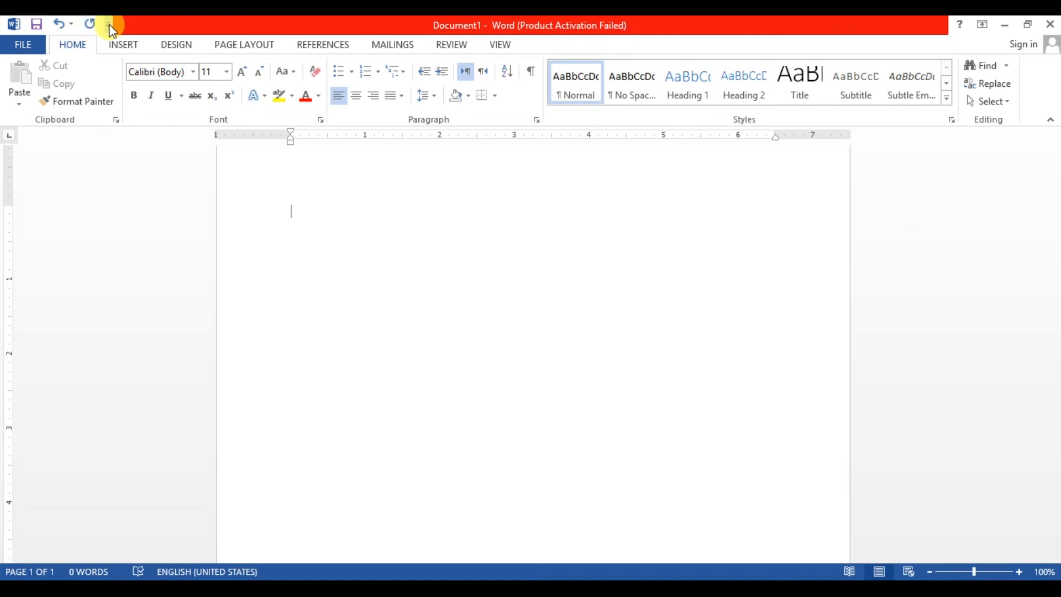
Step: Add the New command to the Quick Access Toolbar, and view the document's Info page before returning to the document
{"action": "left_click", "coordinate": [108, 27]}
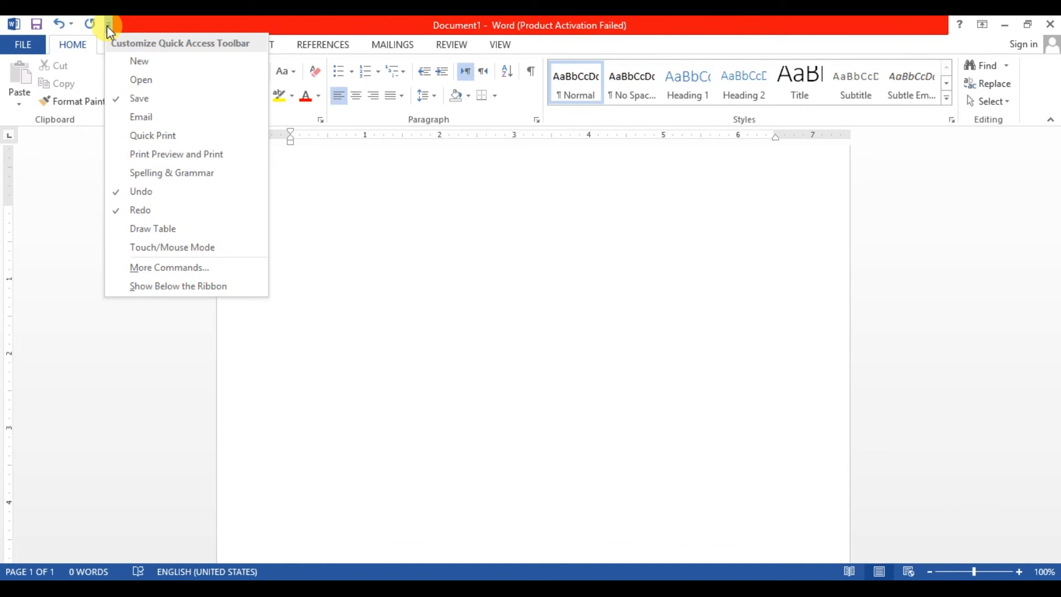
{"action": "left_click", "coordinate": [141, 62]}
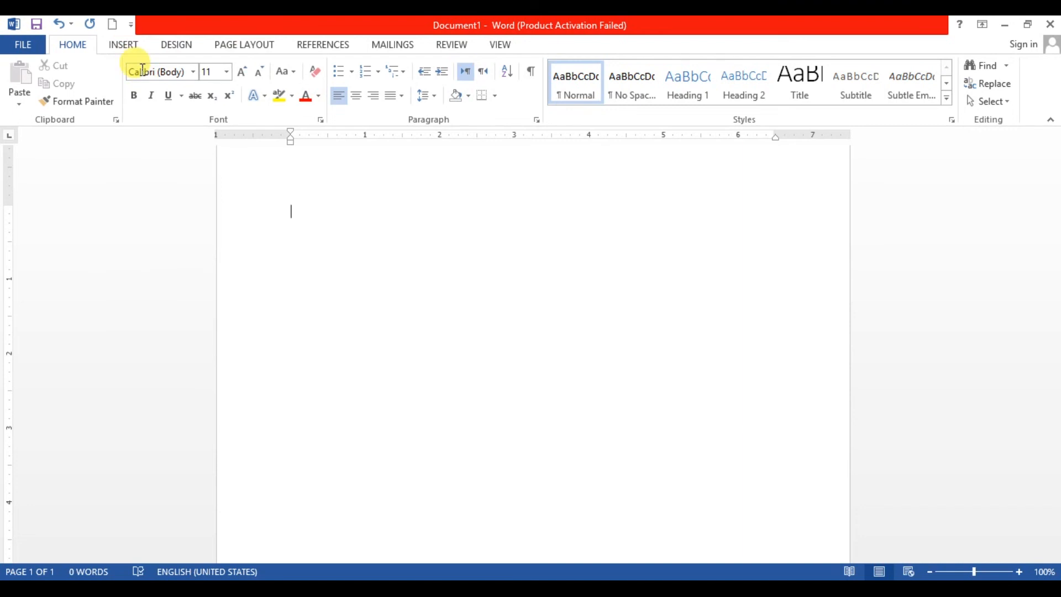
{"action": "left_click", "coordinate": [130, 25]}
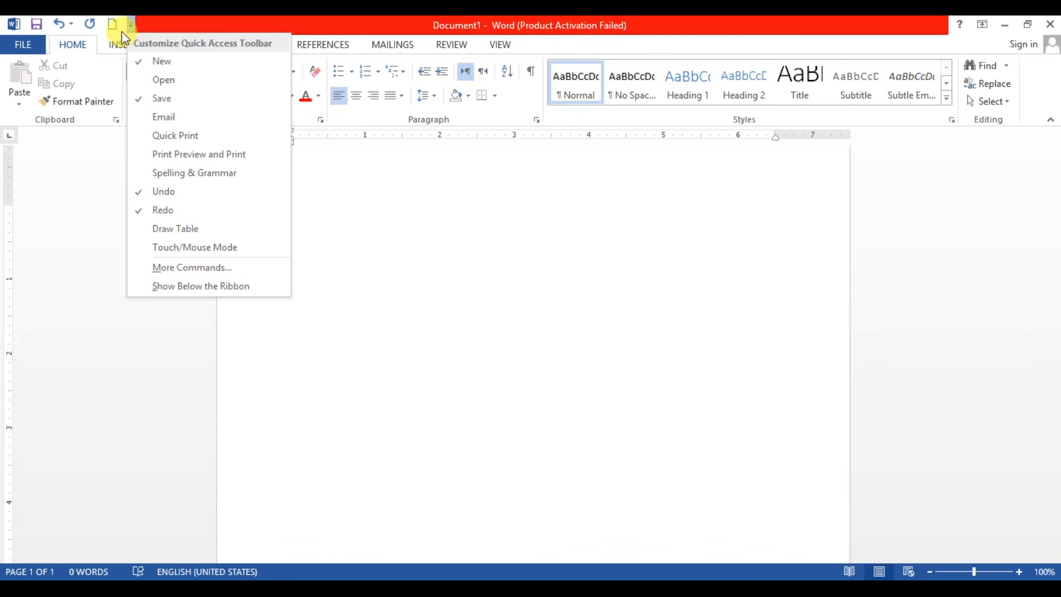
{"action": "left_click", "coordinate": [22, 53]}
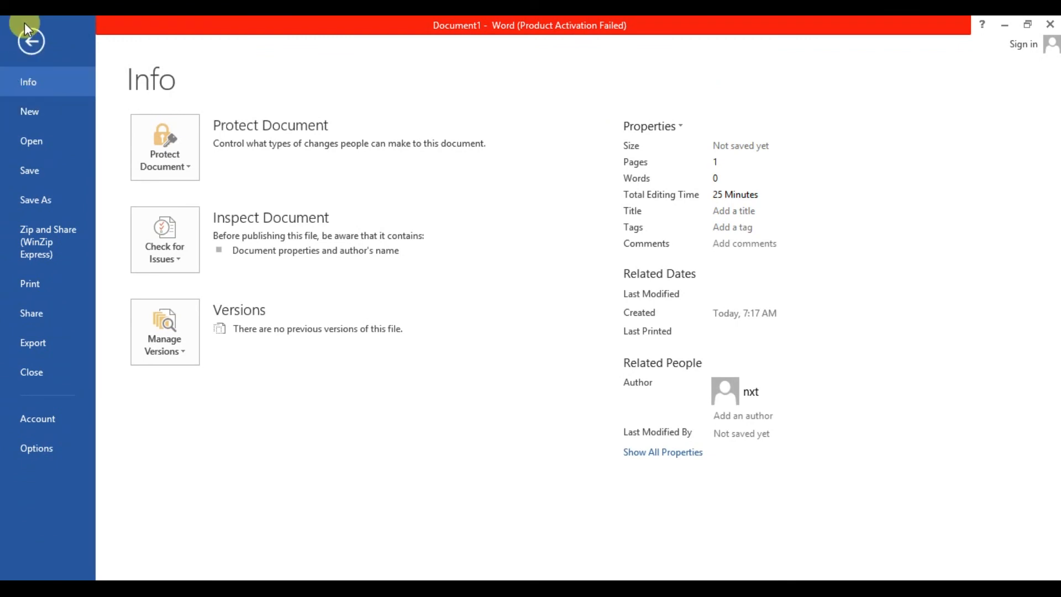
{"action": "left_click", "coordinate": [28, 41]}
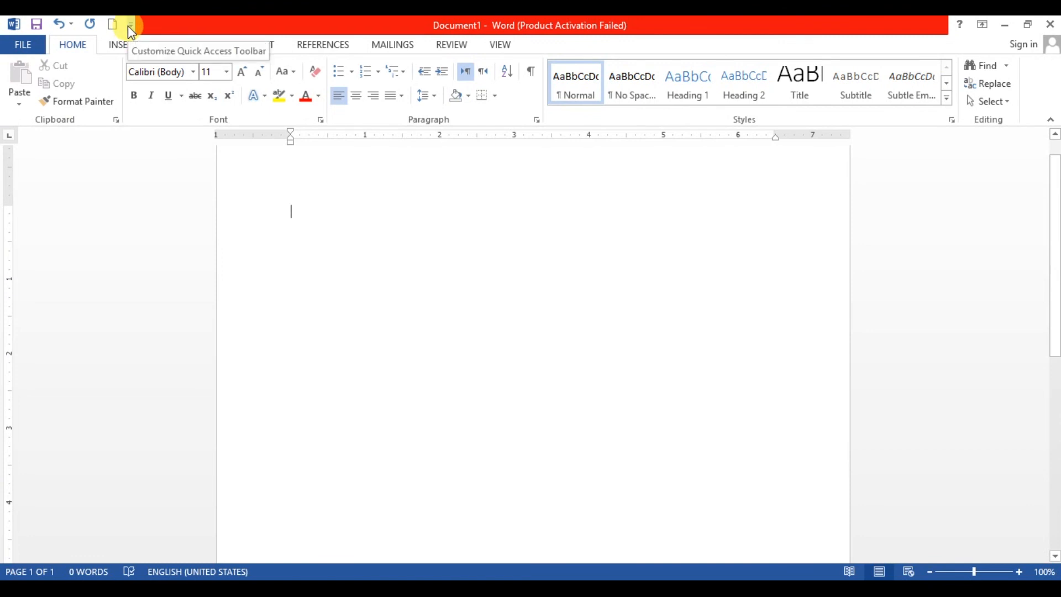
Step: Remove the New command from the Quick Access Toolbar
{"action": "left_click", "coordinate": [130, 25]}
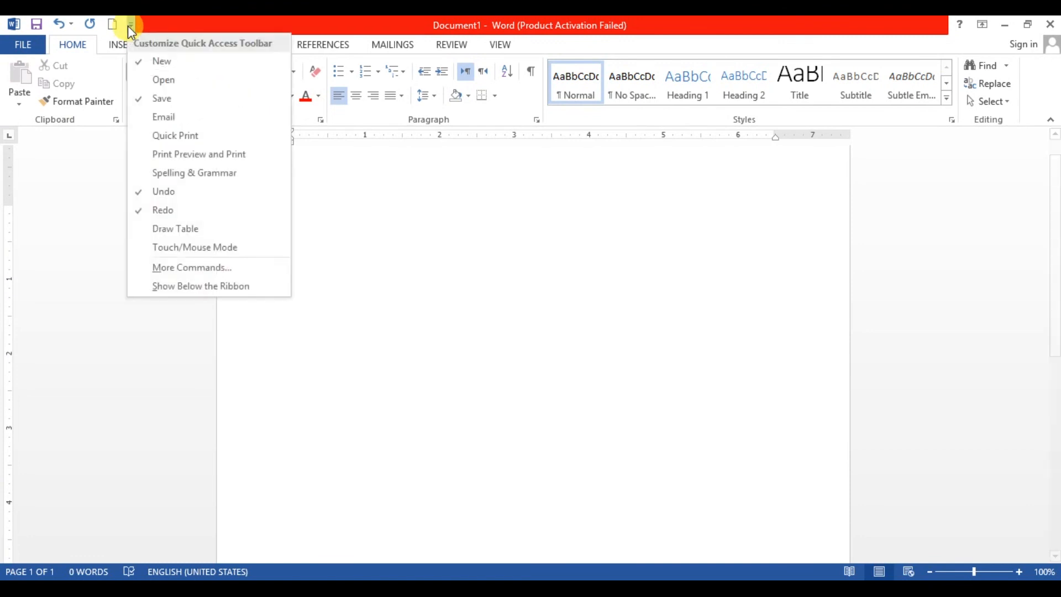
{"action": "left_click", "coordinate": [147, 65]}
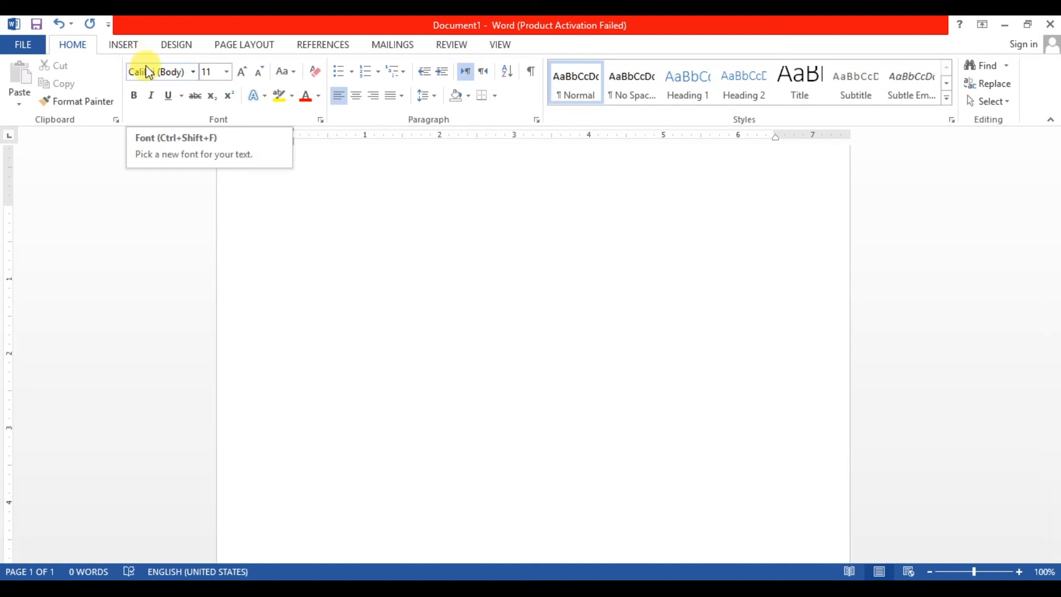
Step: Remove the Save command from the Quick Access Toolbar and add it back at the end, following Redo
{"action": "left_click", "coordinate": [108, 27]}
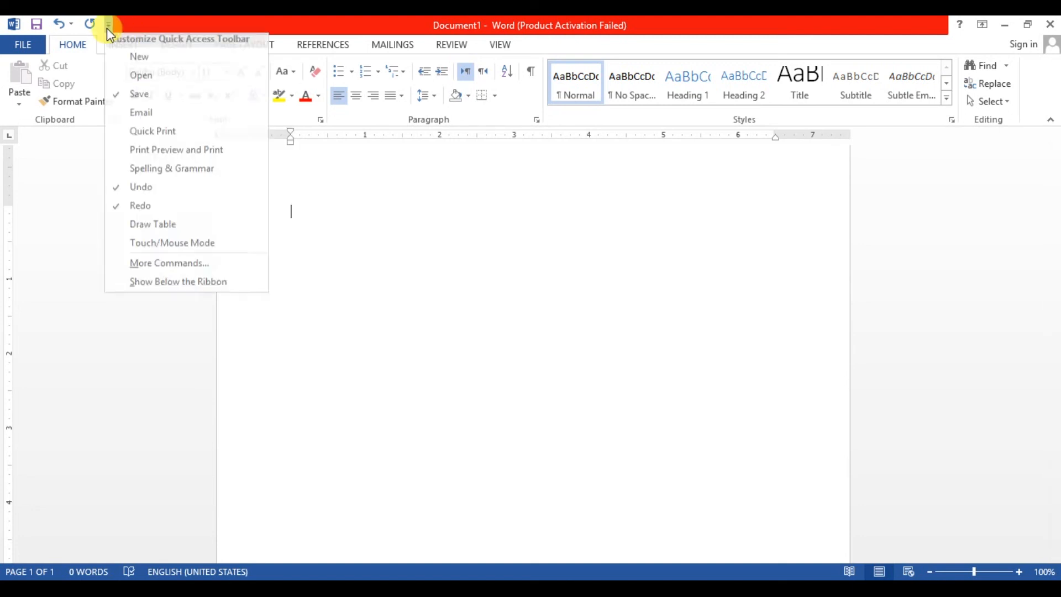
{"action": "left_click", "coordinate": [128, 106]}
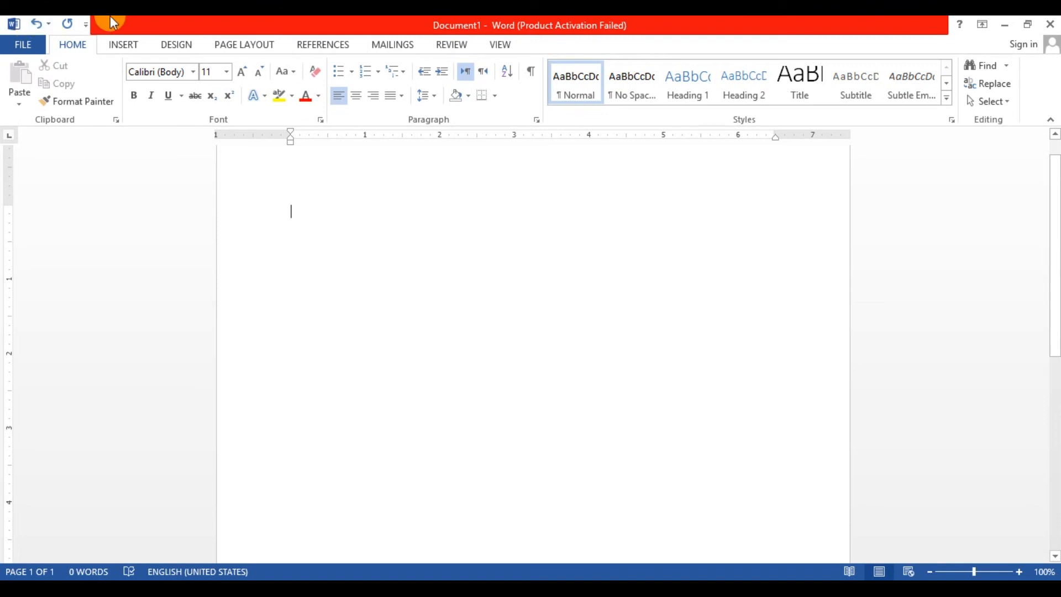
{"action": "left_click", "coordinate": [86, 25]}
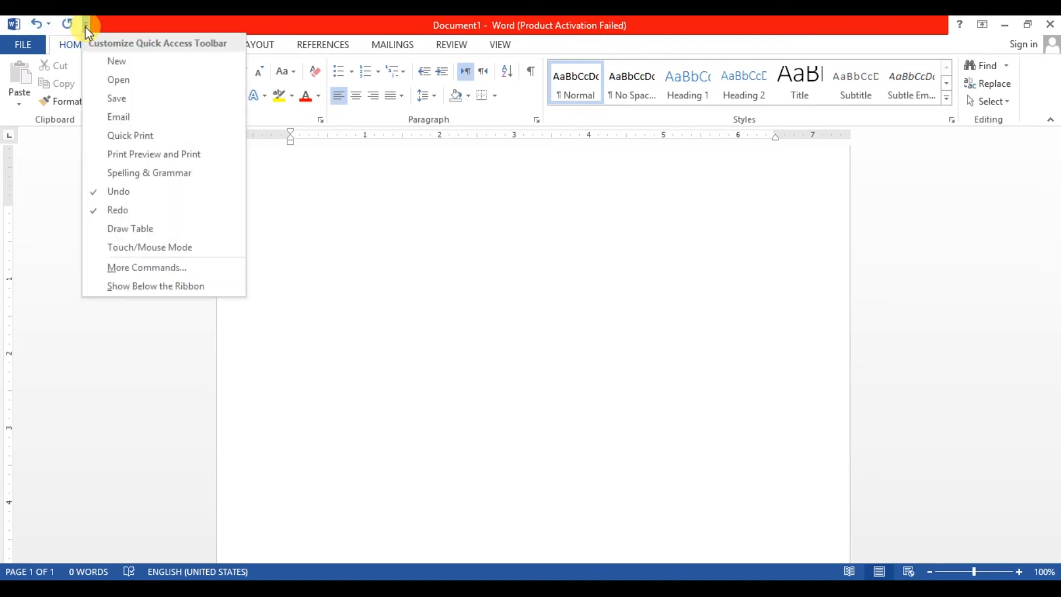
{"action": "left_click", "coordinate": [104, 100]}
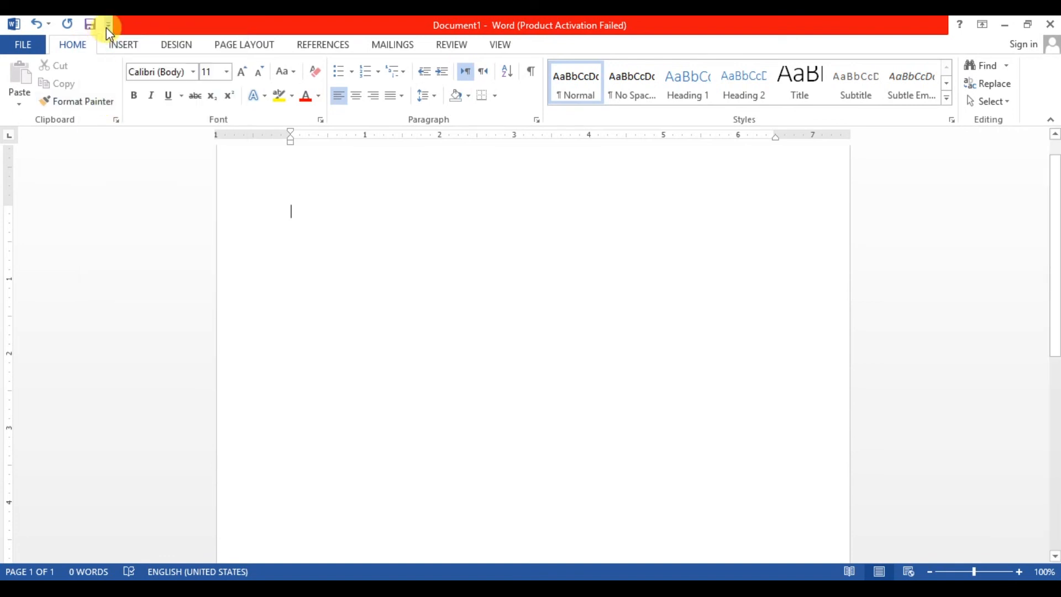